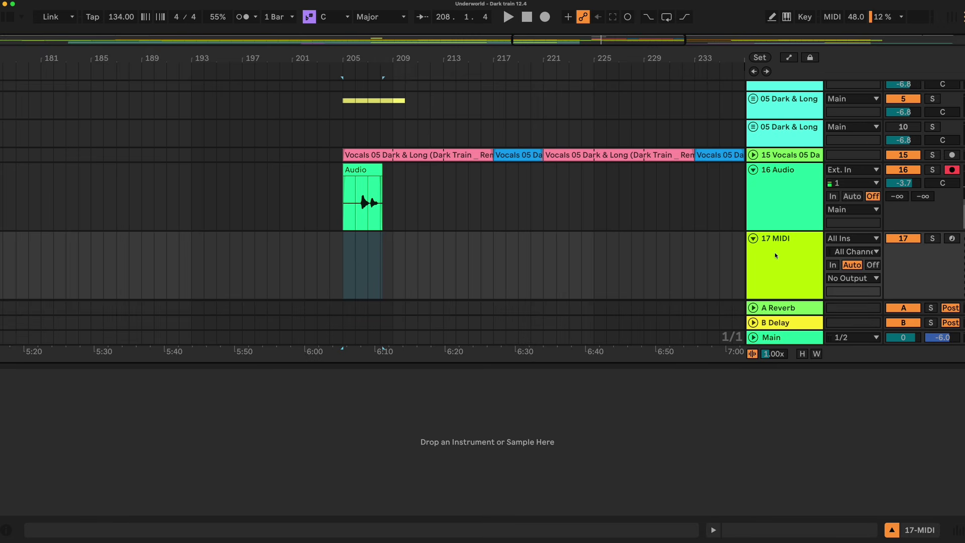
Load the recorded clip from track 16 into MIDI track 17 as a sampler and move the sample start to the second vocal sound
left_click(776, 259)
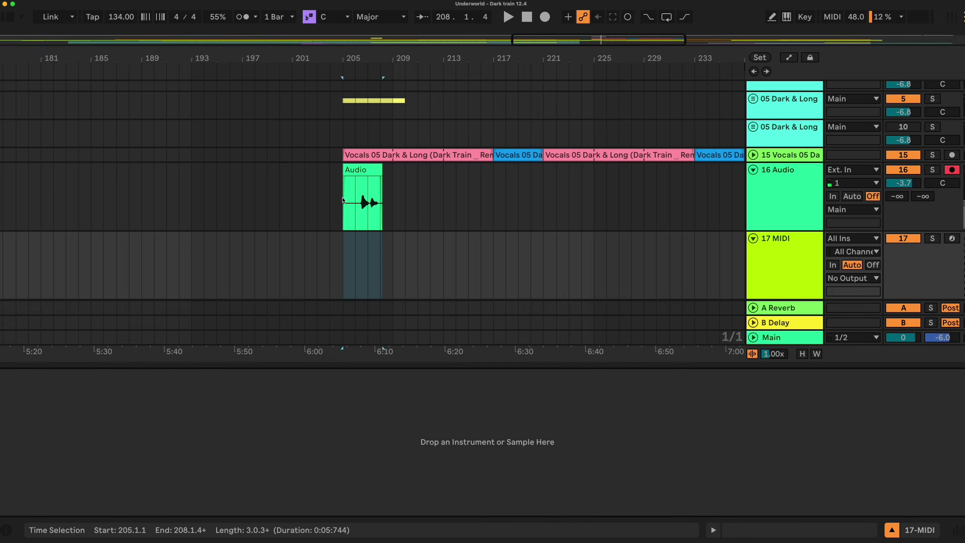
mouse_move(358, 169)
left_mouse_down()
mouse_move(439, 472)
mouse_move(434, 432)
left_mouse_up()
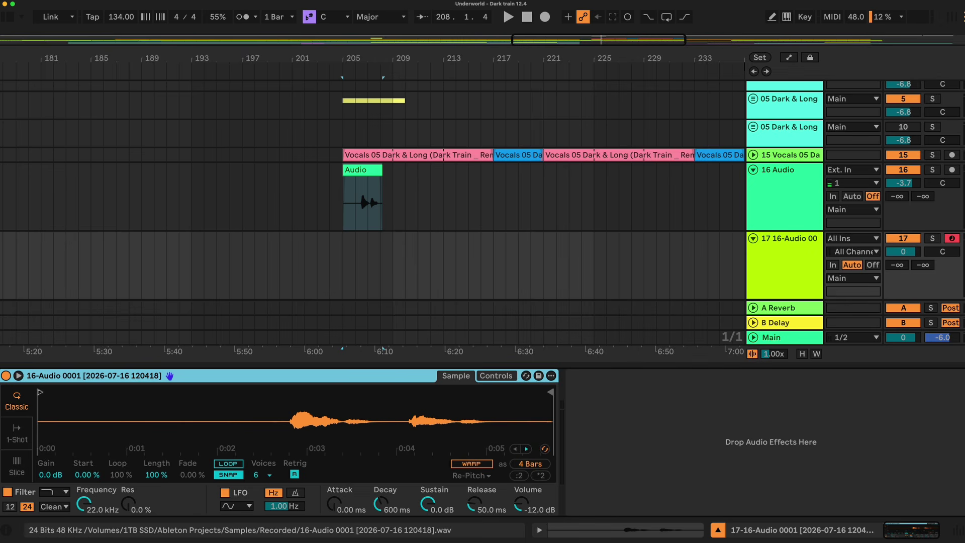
left_click_drag(300, 419, 297, 421)
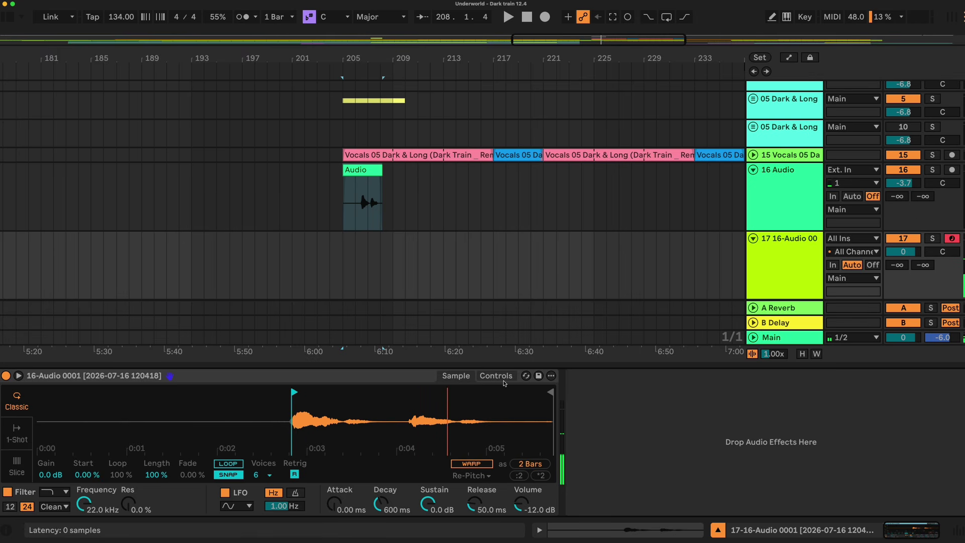
left_click_drag(292, 417, 410, 416)
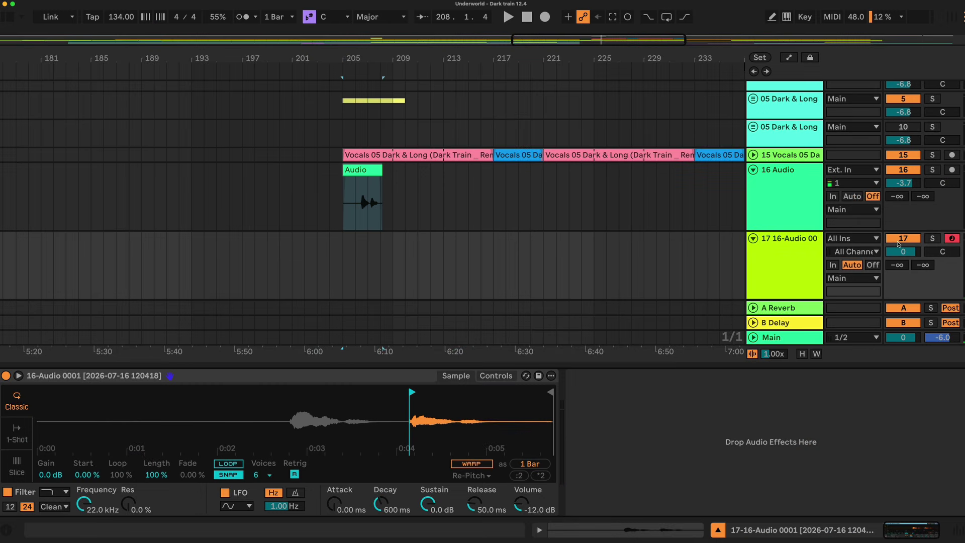
Lower the tempo to 86 BPM and record a rhythmic MIDI pattern on track 17 from bar 205 to bar 207
key("space")
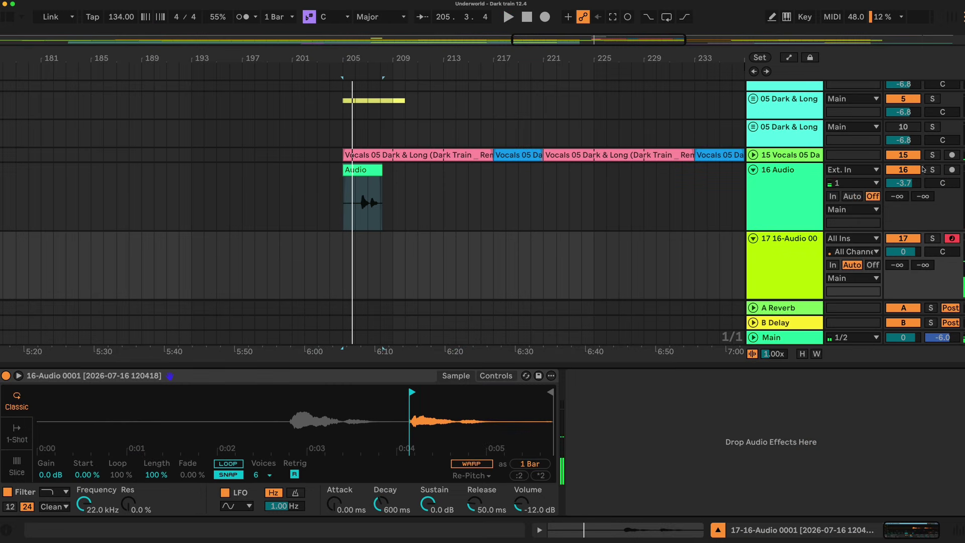
left_click_drag(119, 20, 119, 44)
left_click(545, 17)
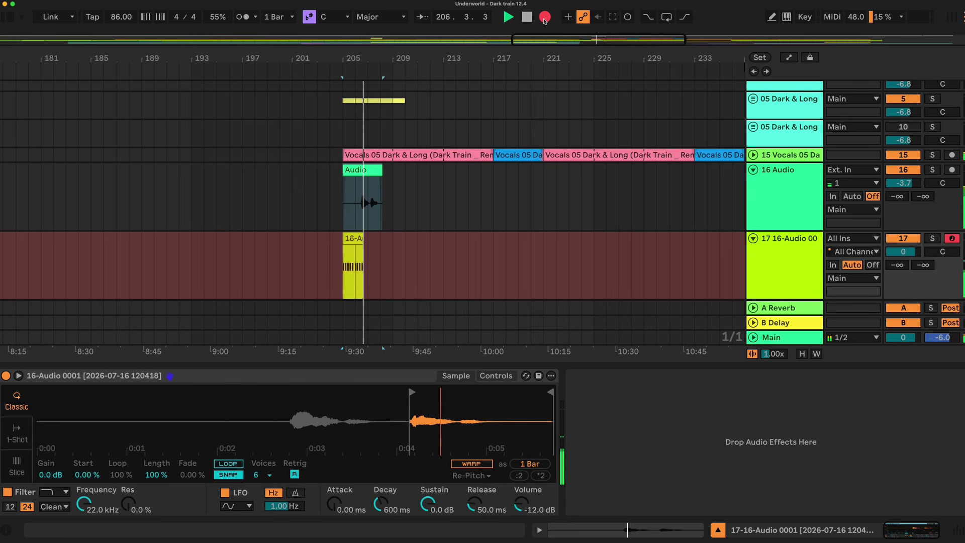
key("space")
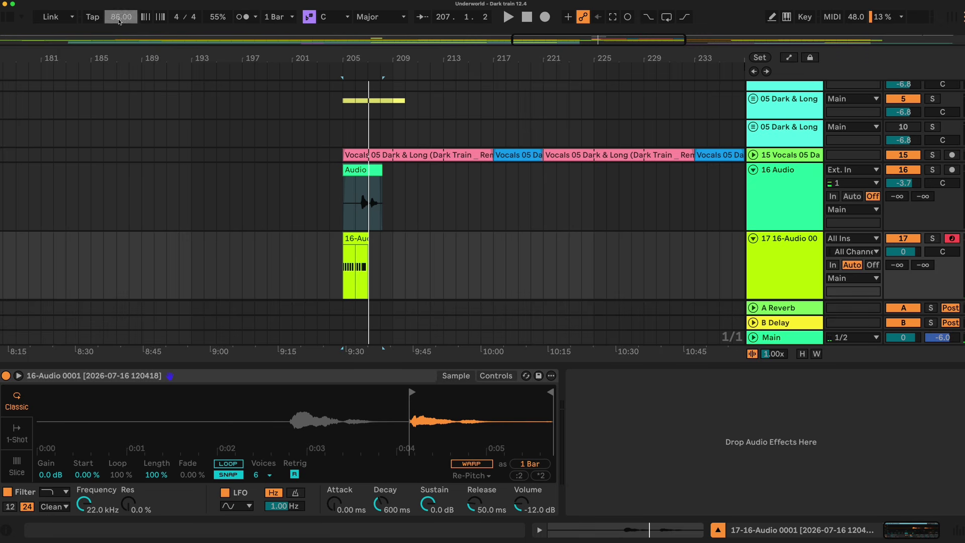
Set the tempo to 135 BPM and play the recorded clip on soloed track 17 with the sampler volume at -9 dB
key("ctrl+z")
left_click(369, 251)
key("s")
key("space")
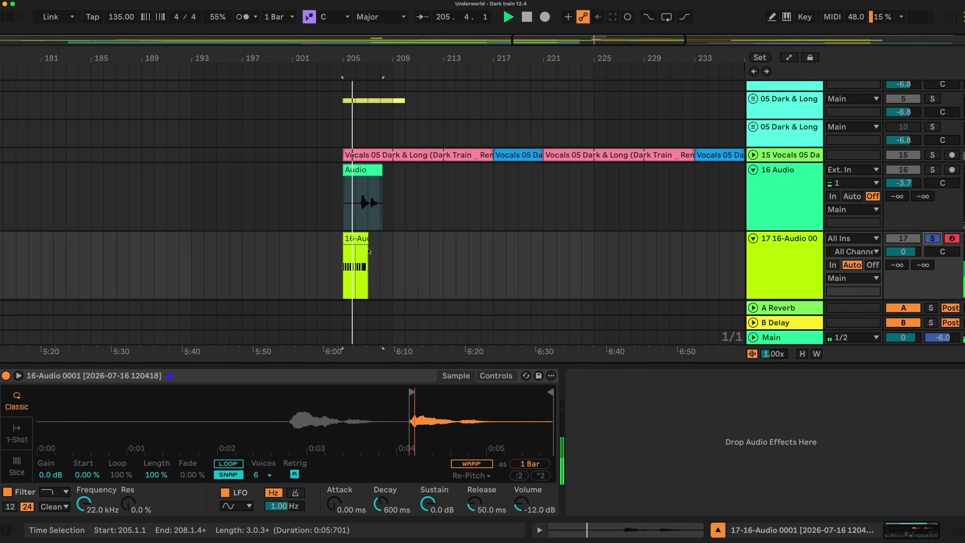
left_click(356, 238)
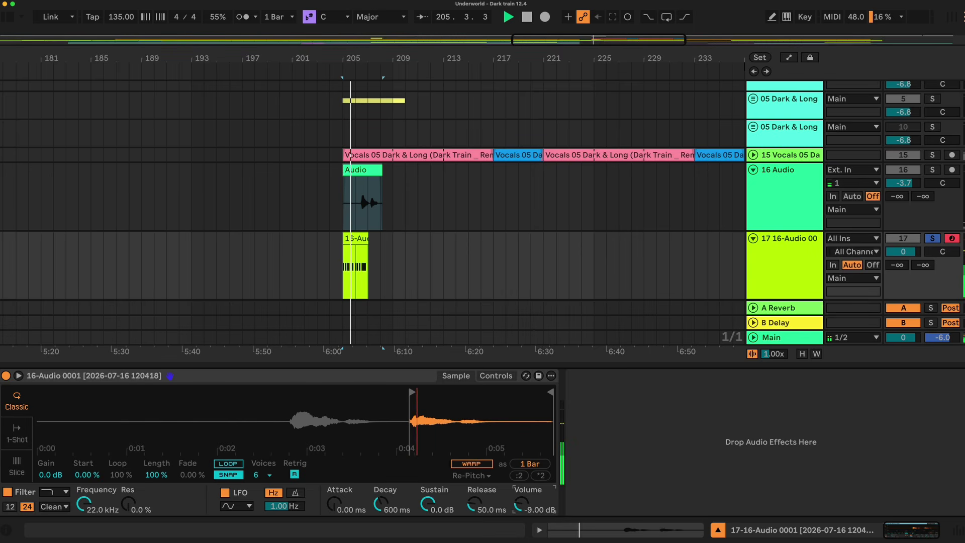
Add Redux at 5.14 kHz and 14 bits to track 17, with a Glue Compressor at -36.2 dB threshold before it
left_click(10, 16)
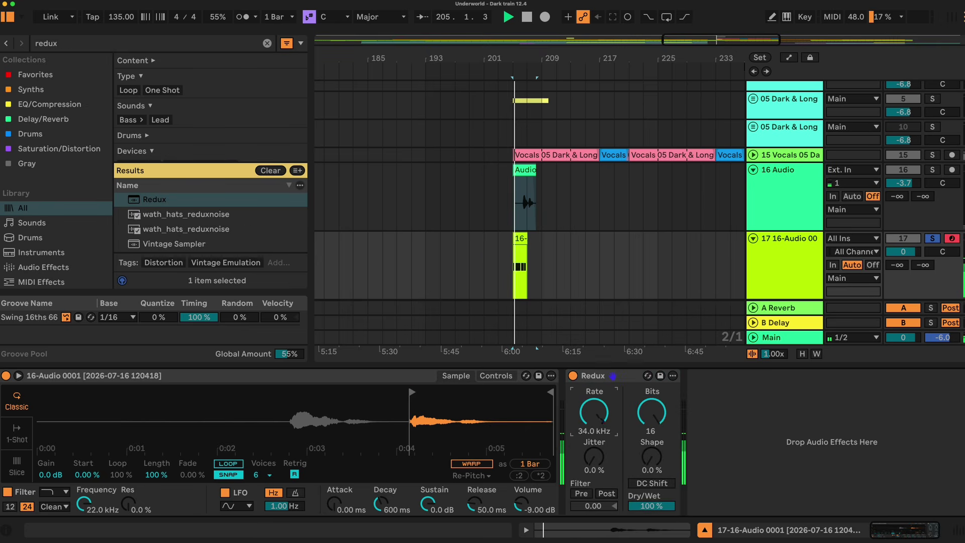
key("space")
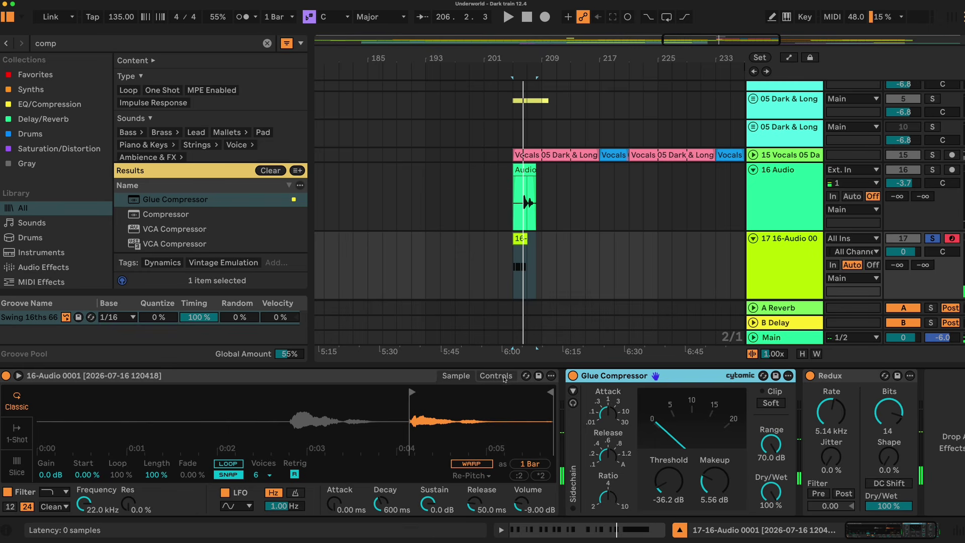
Transpose the track 17 sampler to -6 semitones and play the result
left_click(496, 376)
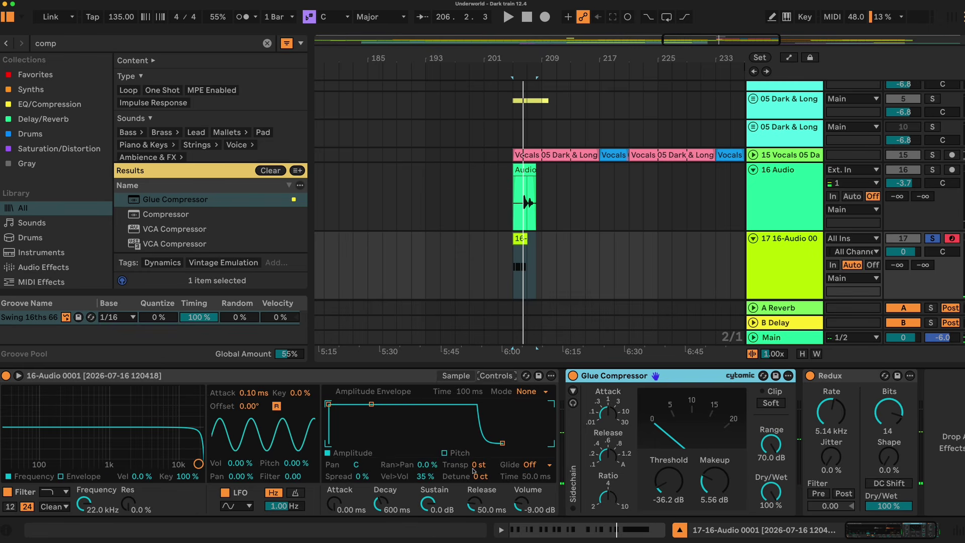
left_click_drag(473, 467, 474, 477)
key("space")
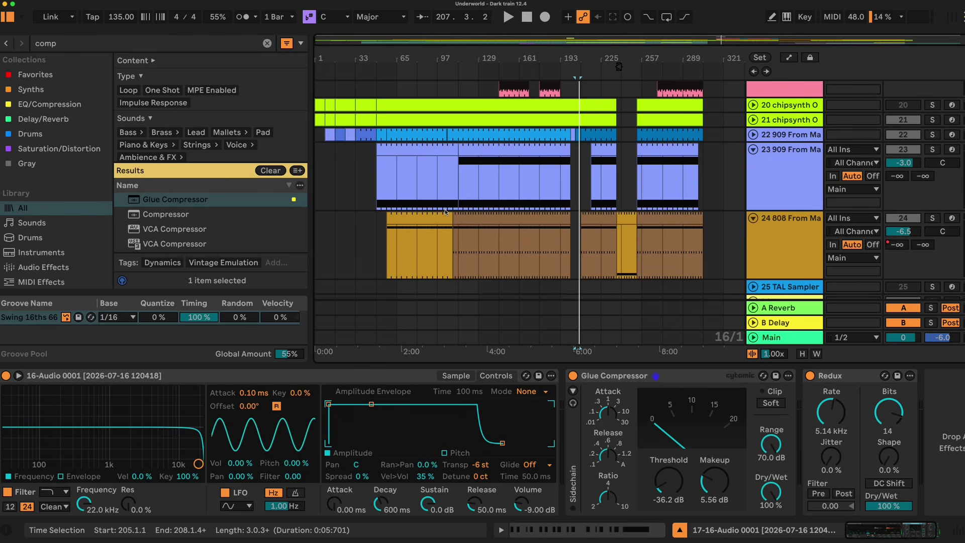
Audition the first 808 clap clip on track 24 in solo and in the full mix, toggling the track off and on
key("space")
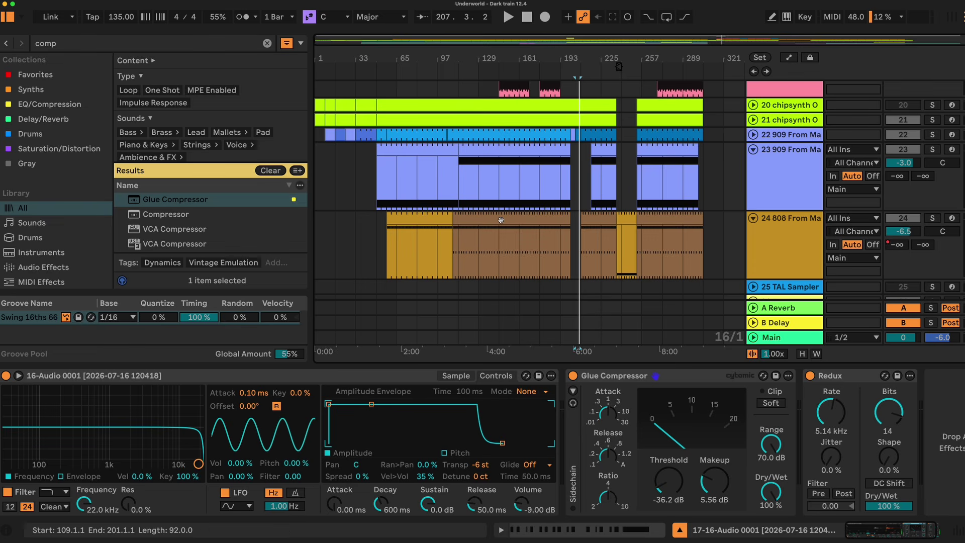
left_click(426, 220)
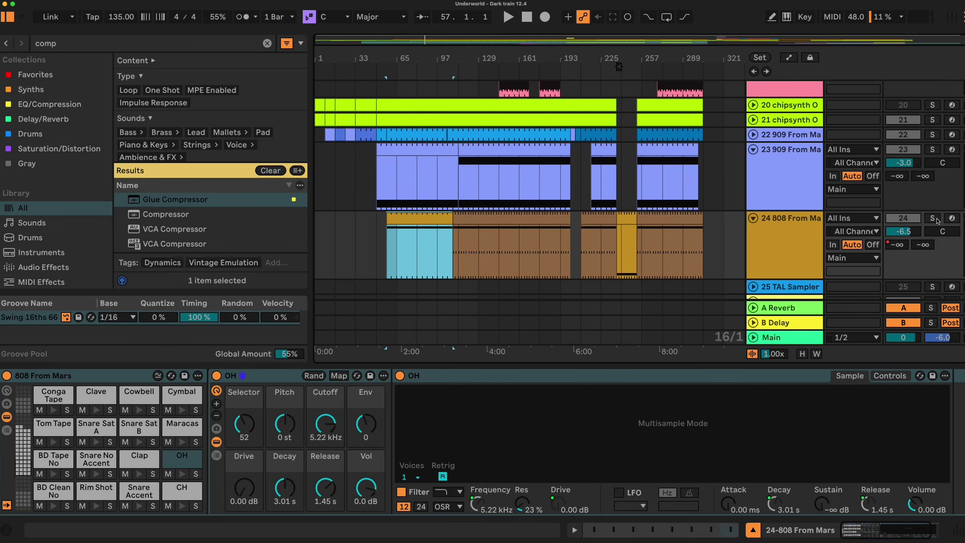
left_click(934, 218)
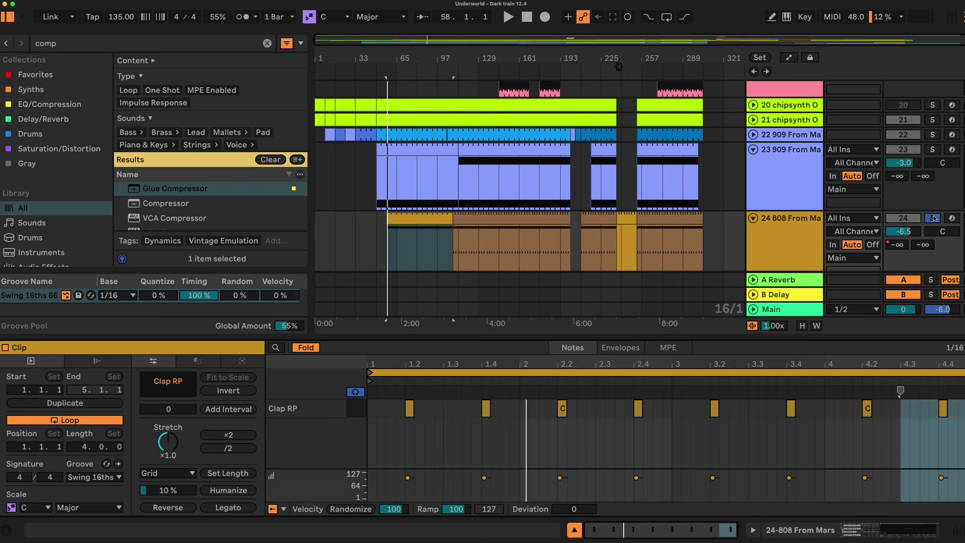
key("shift+Tab")
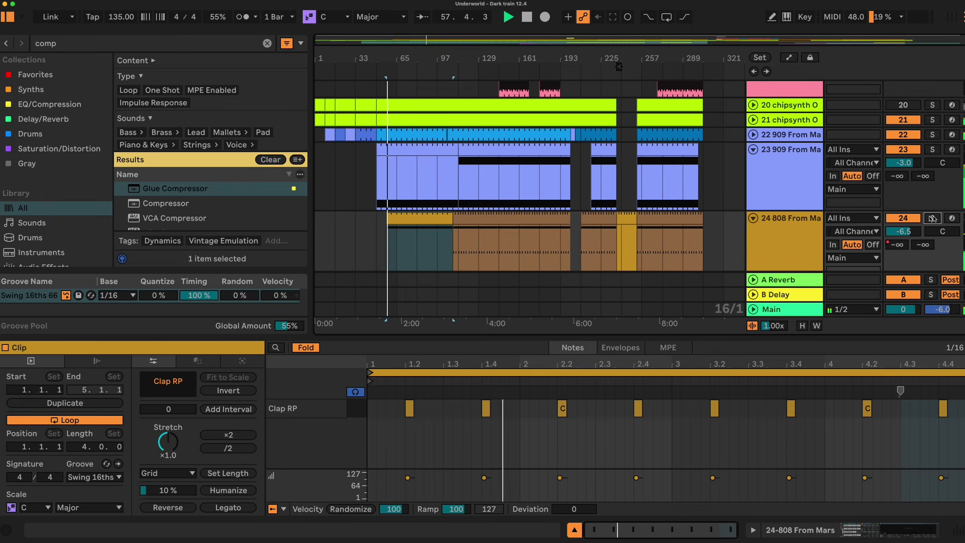
left_click(911, 218)
left_click(910, 218)
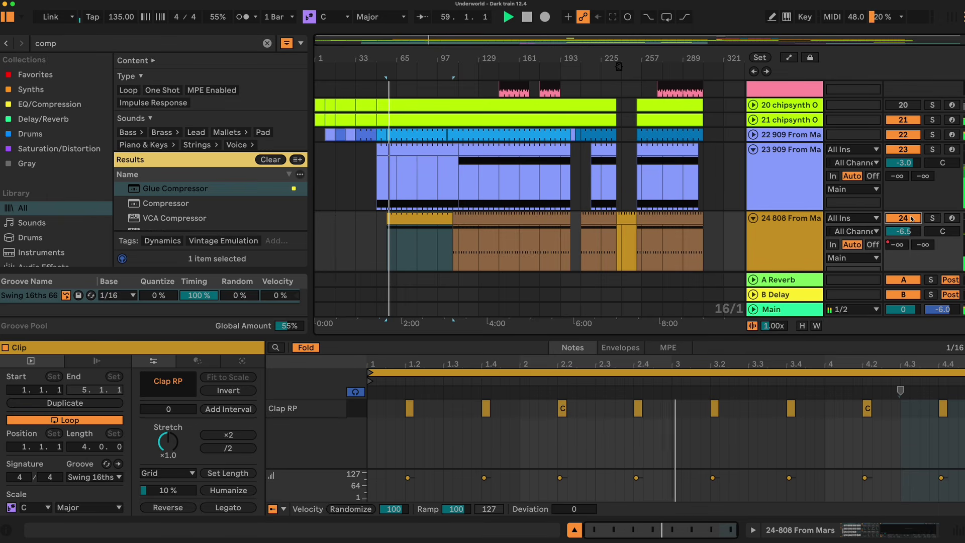
Play the second 808 clip on track 24 in the mix and in solo, highlighting its cowbell note
left_click(473, 219)
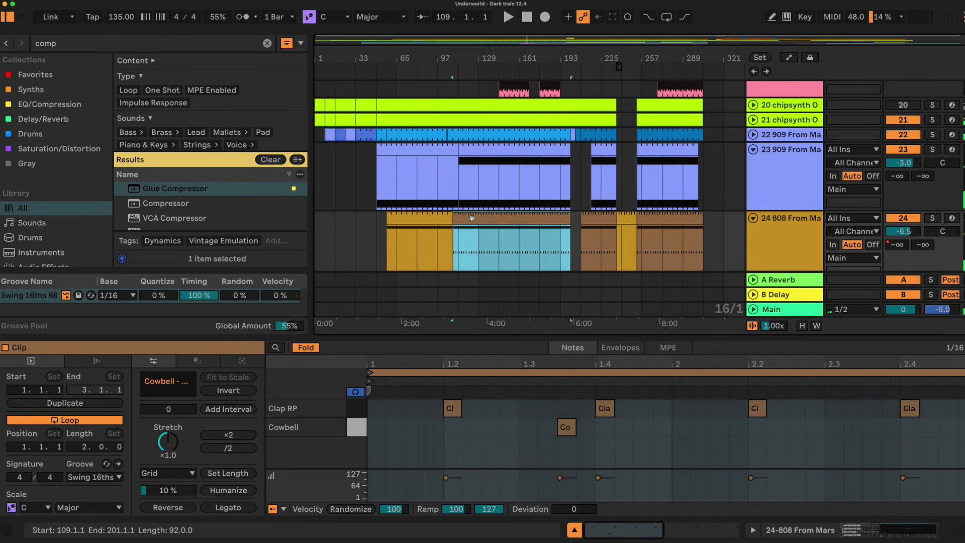
key("space")
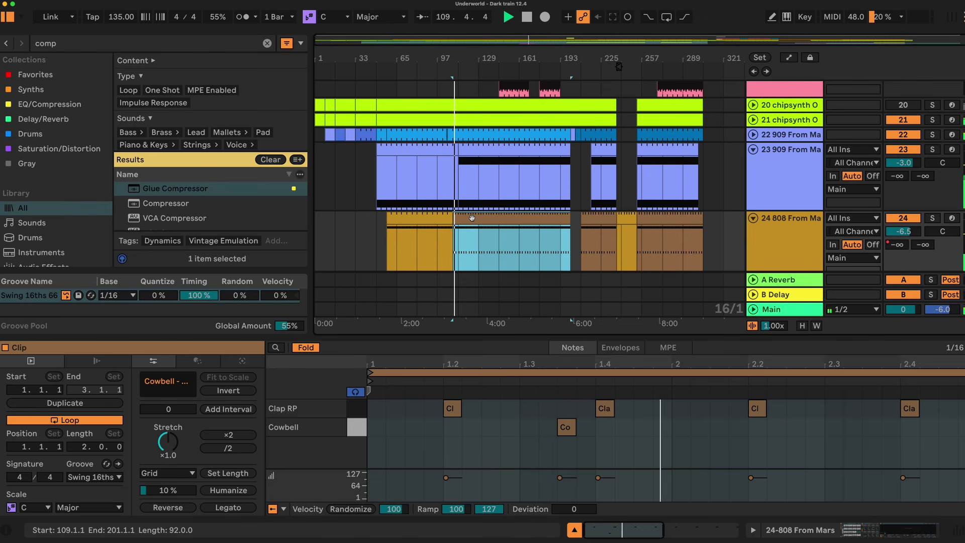
left_click(932, 218)
left_click_drag(533, 430, 621, 442)
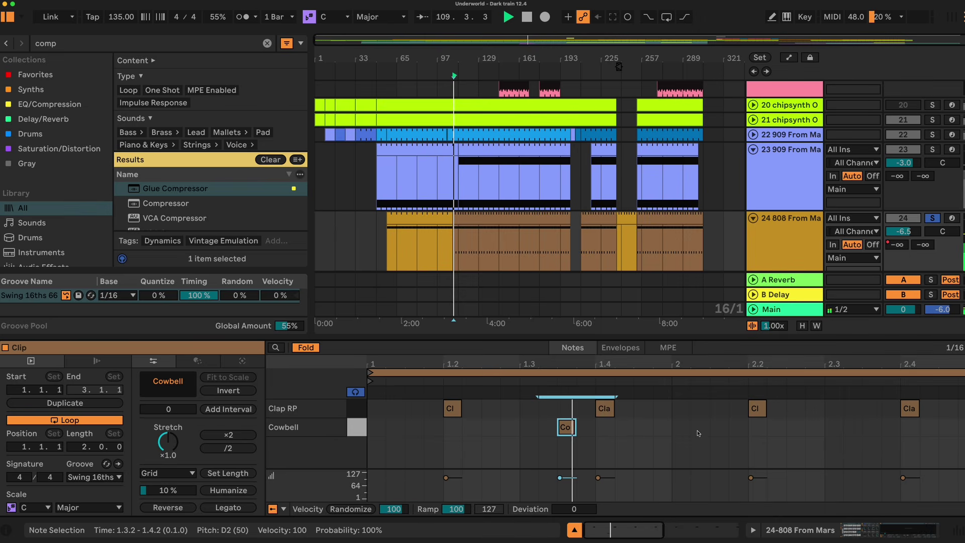
left_click(932, 217)
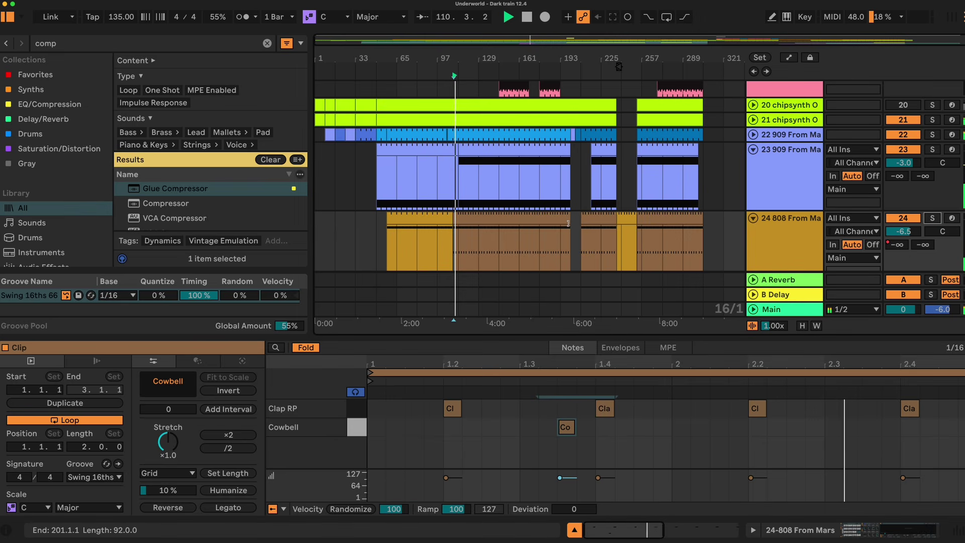
Open the 909 clip starting at bar 113 on track 23 and listen to its ride and rim pattern
left_click(505, 147)
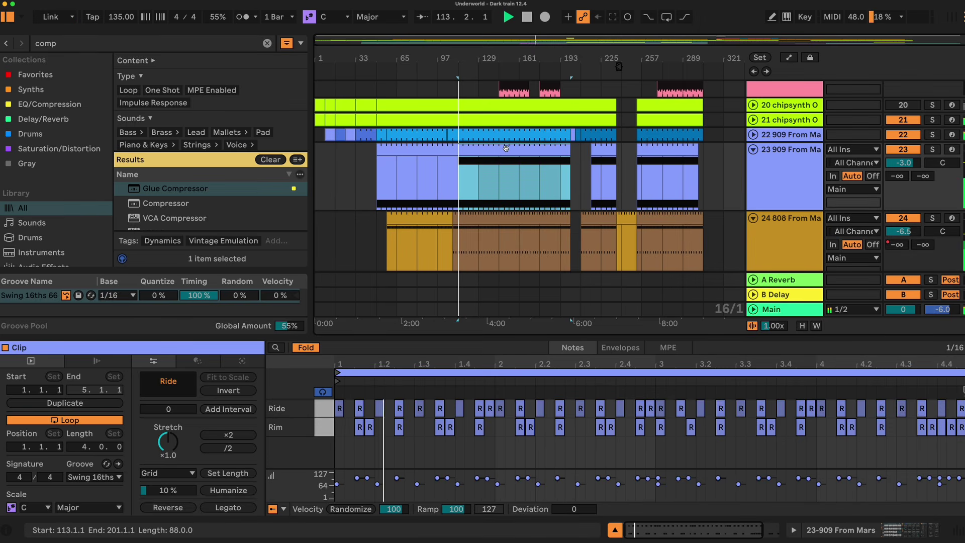
key("space")
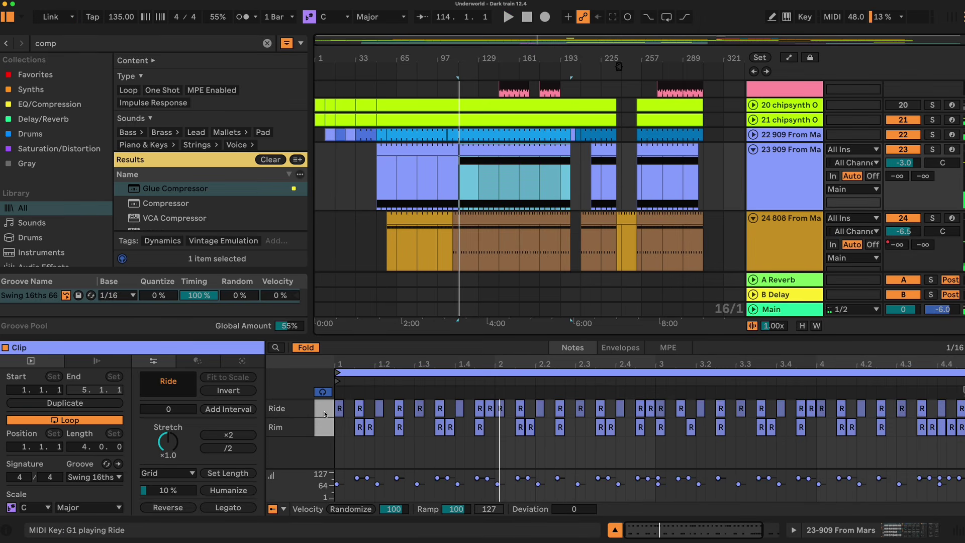
key("space")
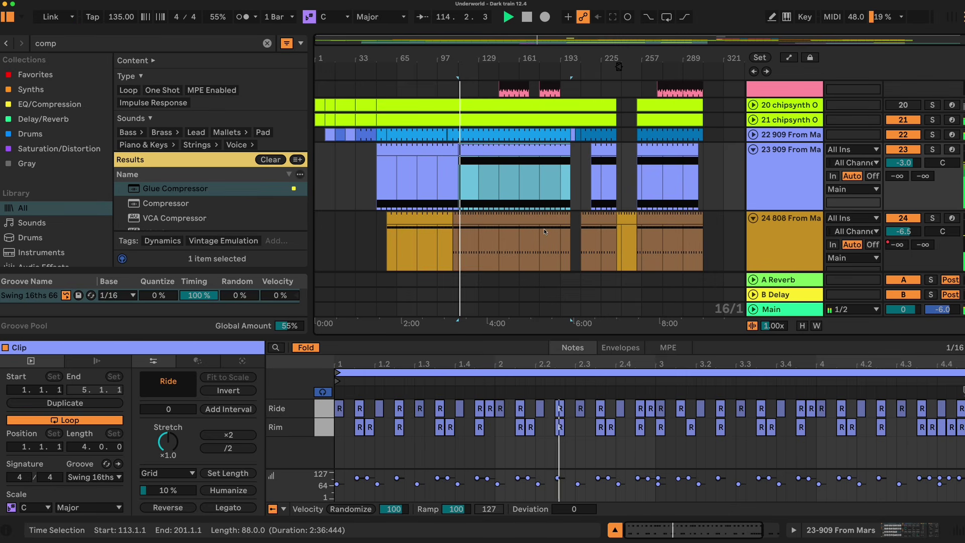
Audition the bounced synth part on track 35 in solo, and turn its solo off
scroll(544, 232, "down", 5)
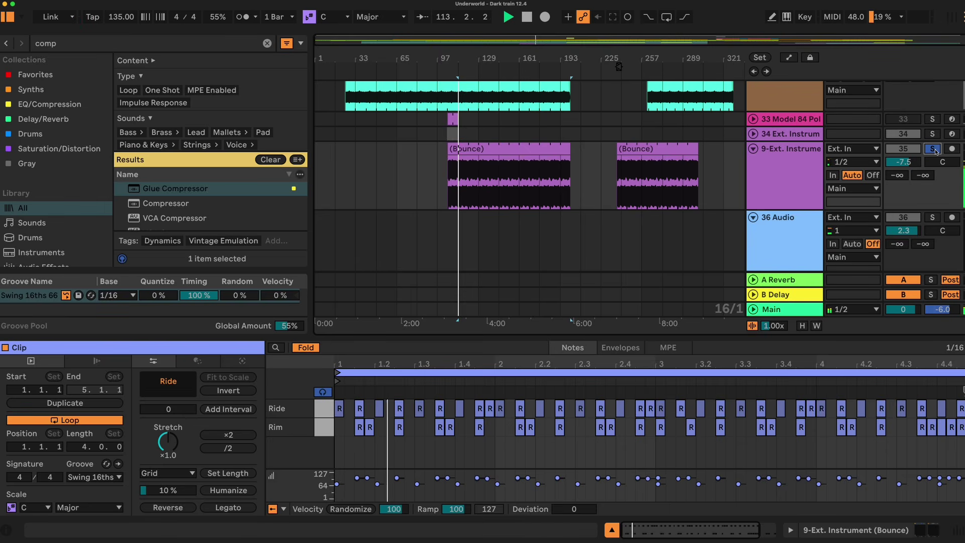
left_click(933, 149)
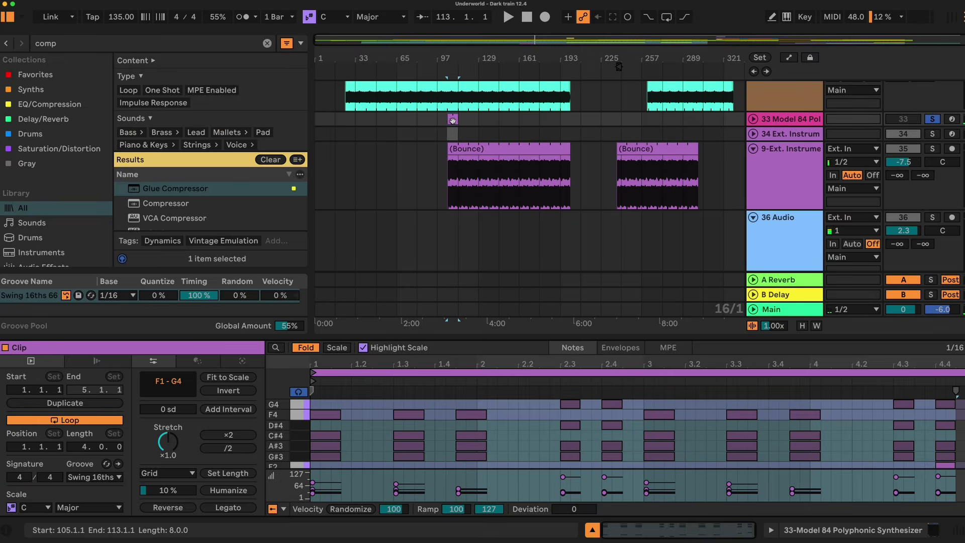
Show the devices of track 33, view the Model 84 Polyphonic Synthesizer's settings and close its window
left_click(784, 122)
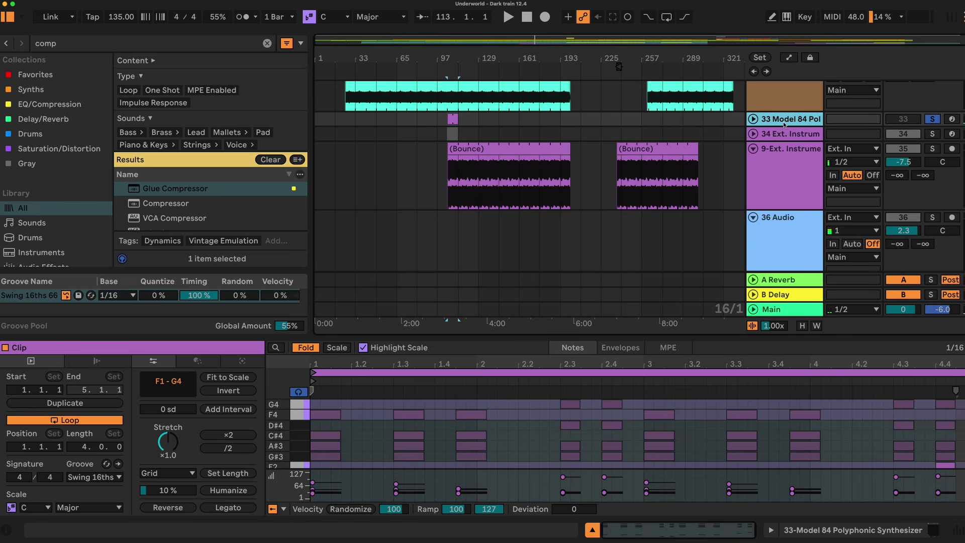
double_click(784, 124)
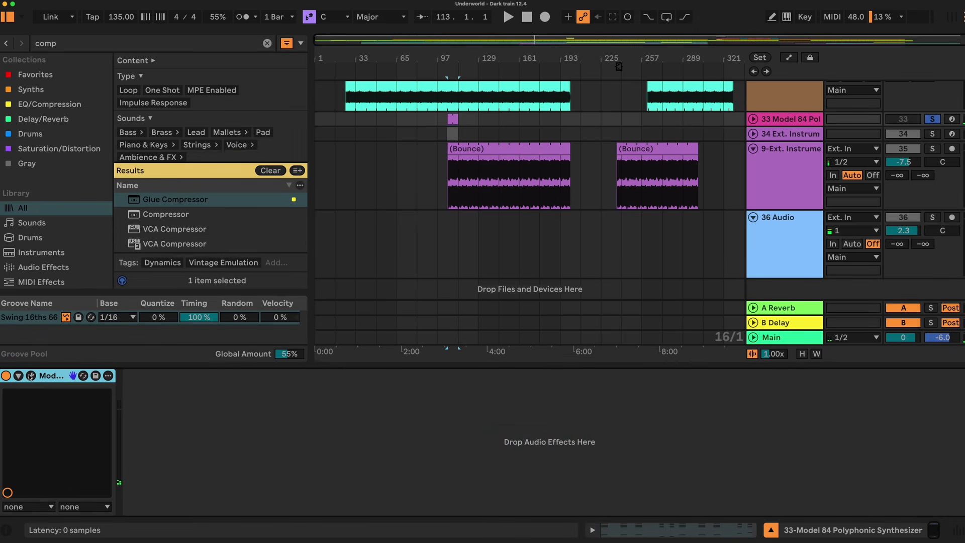
left_click(31, 375)
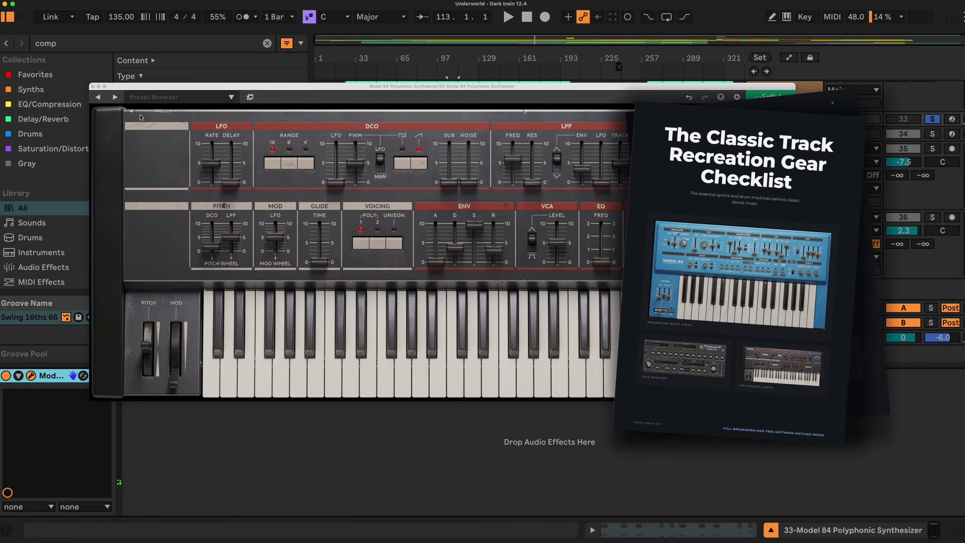
left_click(93, 87)
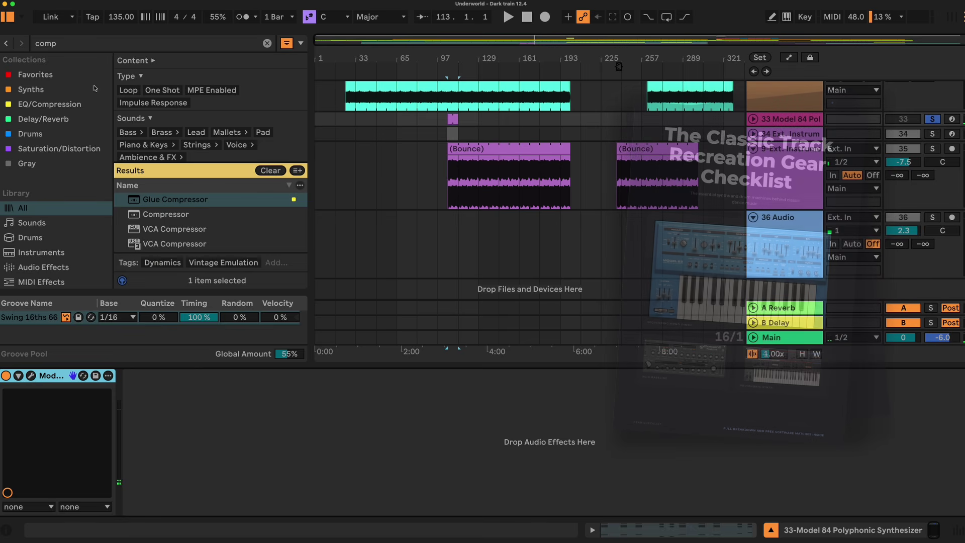
Play the chord clip on track 33 with its notes shown and reopen the Model 84 synthesizer's window
double_click(452, 118)
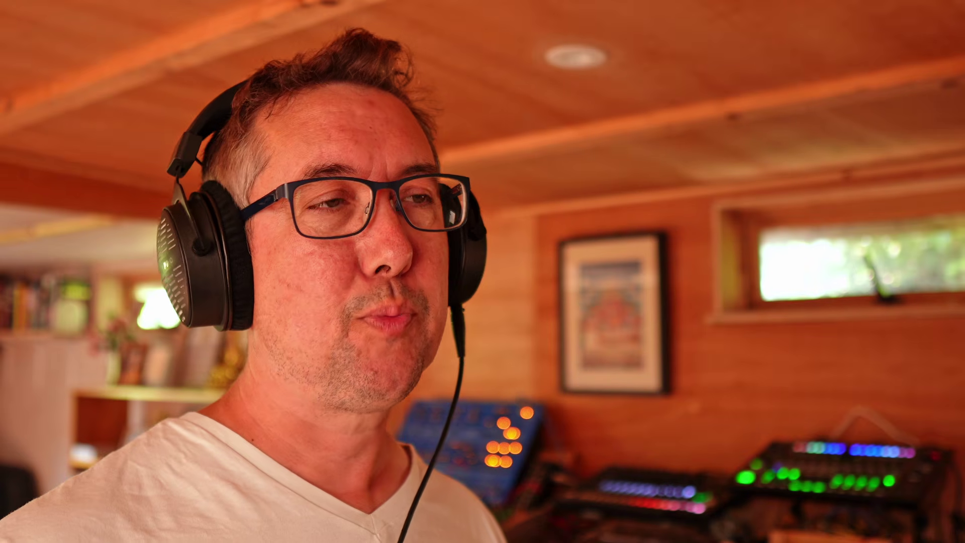
key("space")
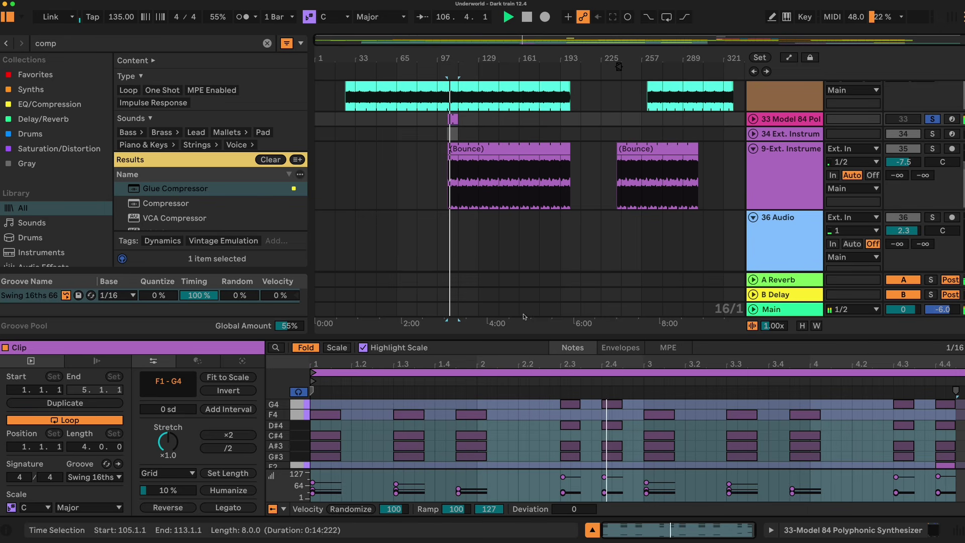
left_click(781, 122)
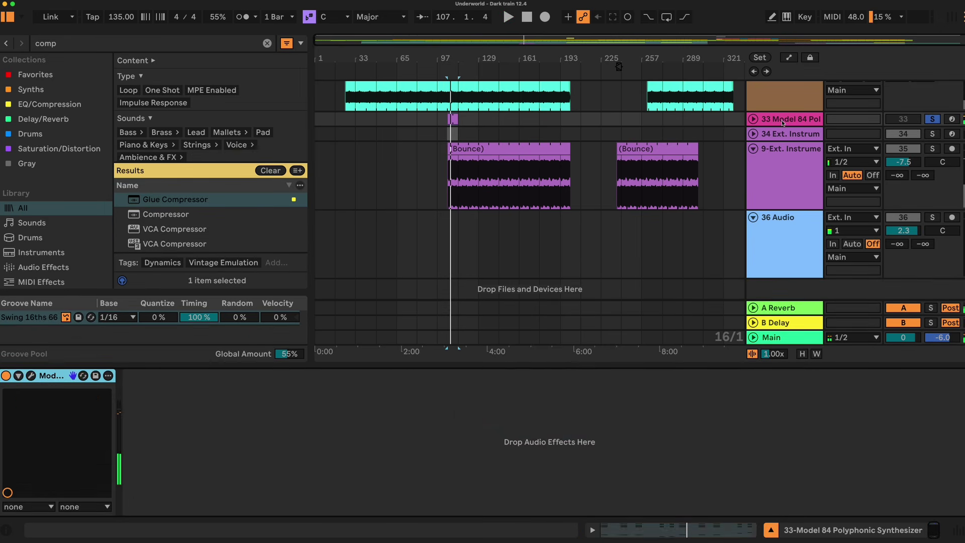
left_click(32, 376)
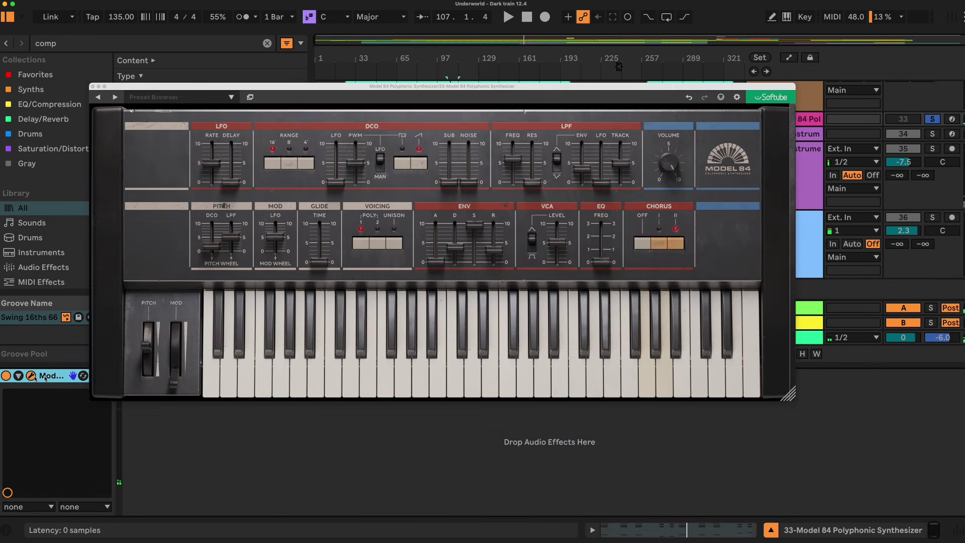
Compare the Model 84's chorus off against chorus mode II during playback, leave it on II and close the synthesizer's window
left_click(643, 244)
key("space")
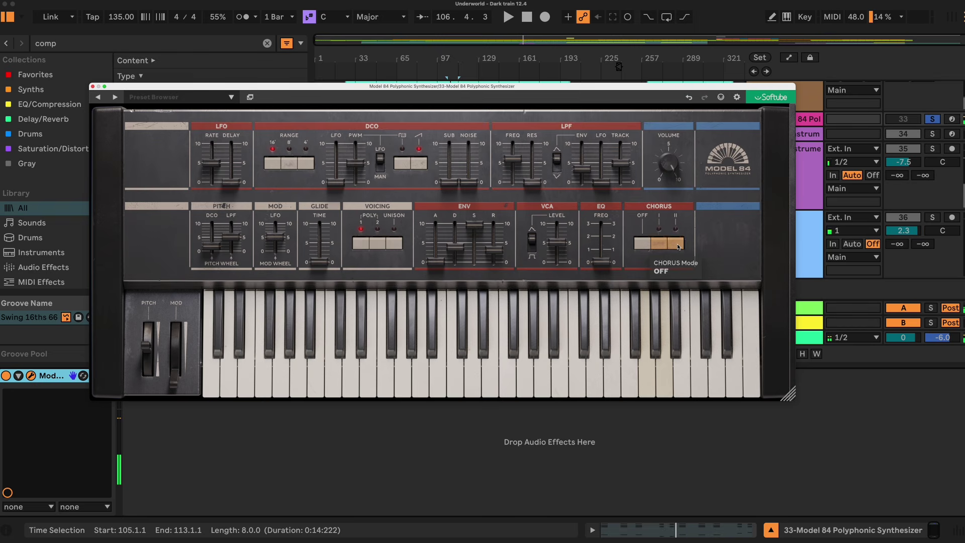
key("space")
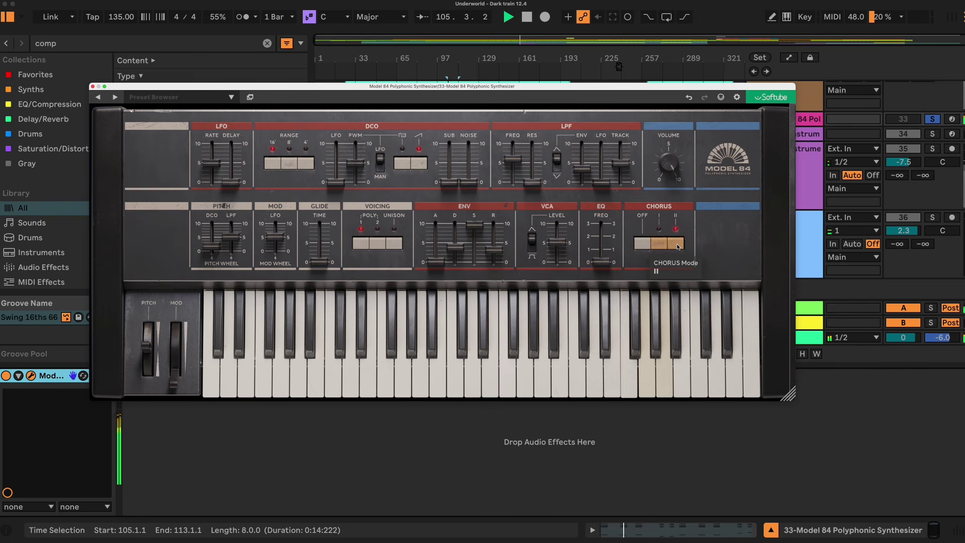
left_click(92, 86)
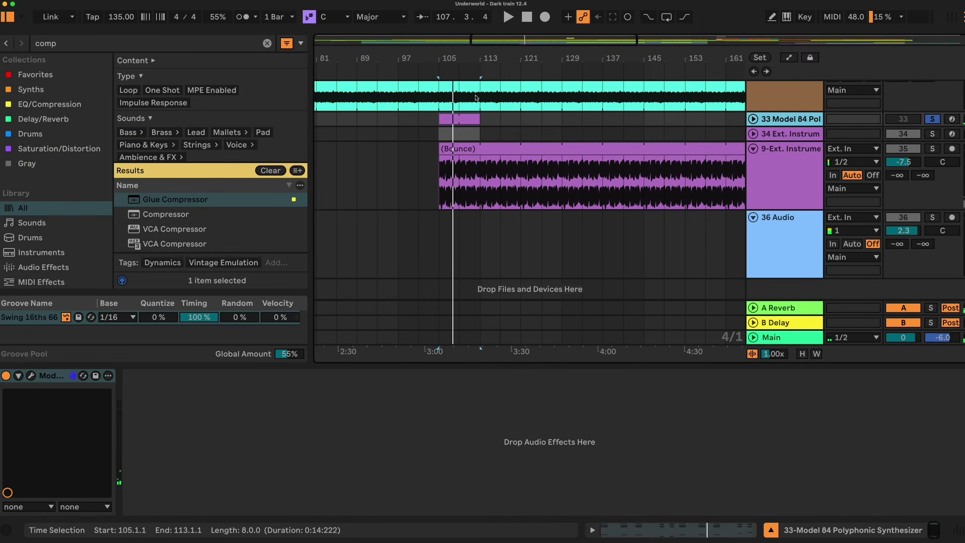
Open the chord clip on track 33 and enlarge its note editor to show all the chord and bass notes
double_click(461, 119)
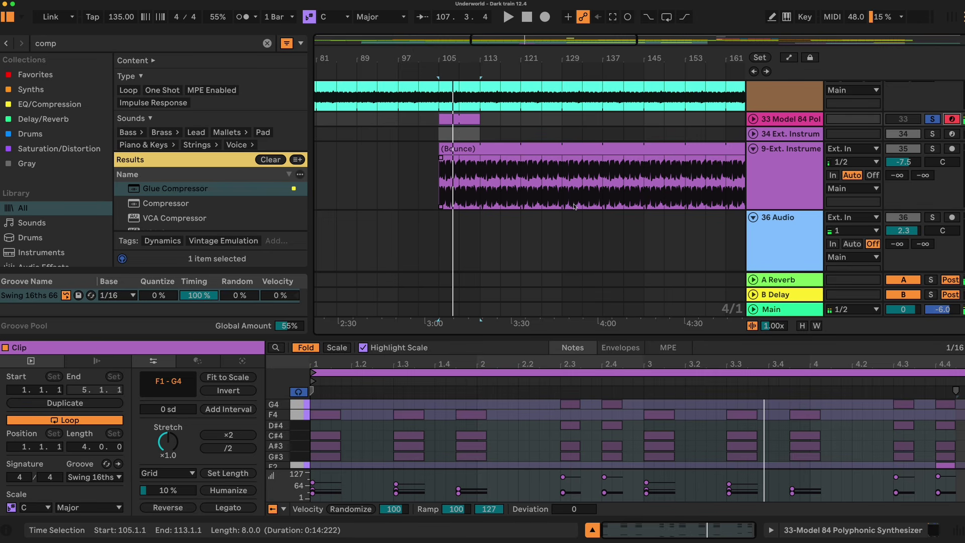
left_click(316, 453)
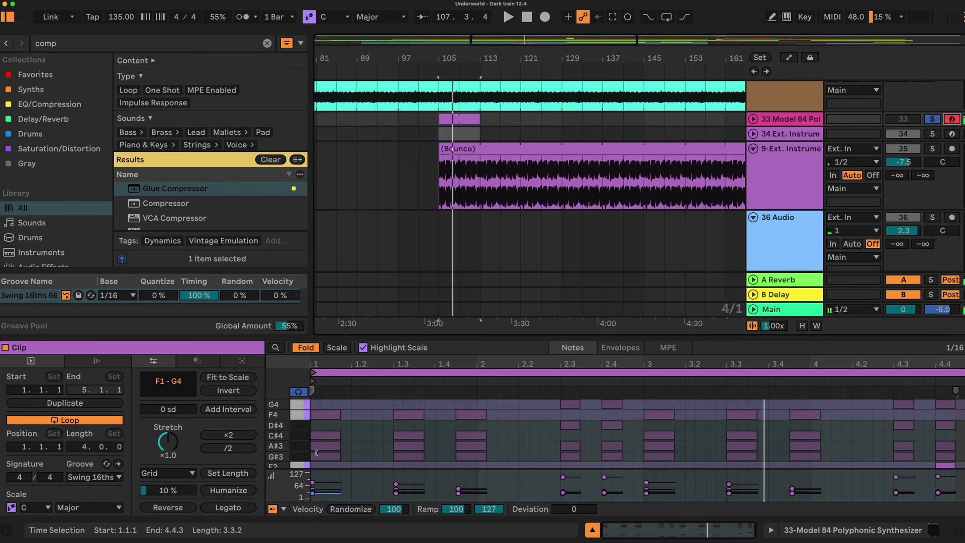
scroll(316, 453, "down", 2)
key("super+alt+e")
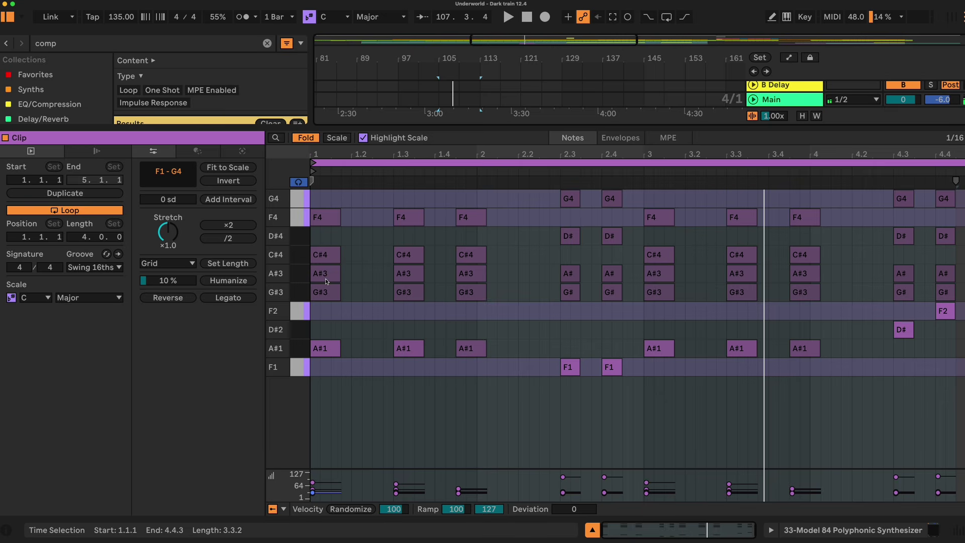
Select all the A#1 bass notes in the chord clip, and select the two F1 bass notes in bar 2
left_click(303, 349)
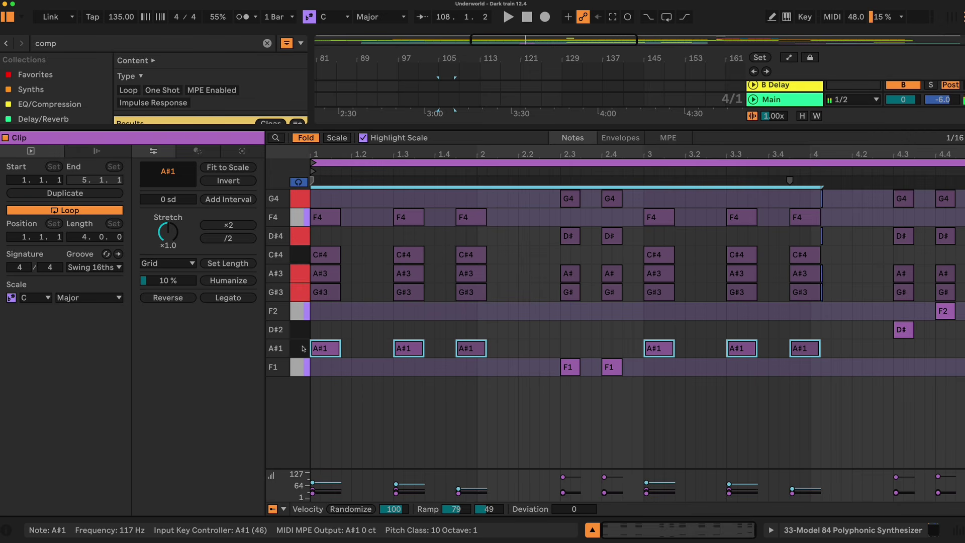
left_click(559, 206)
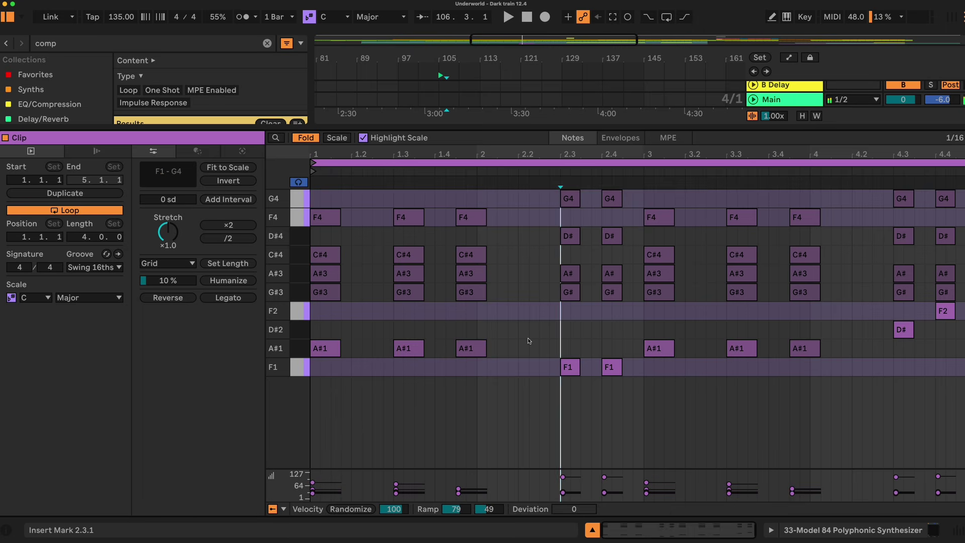
left_click(294, 366)
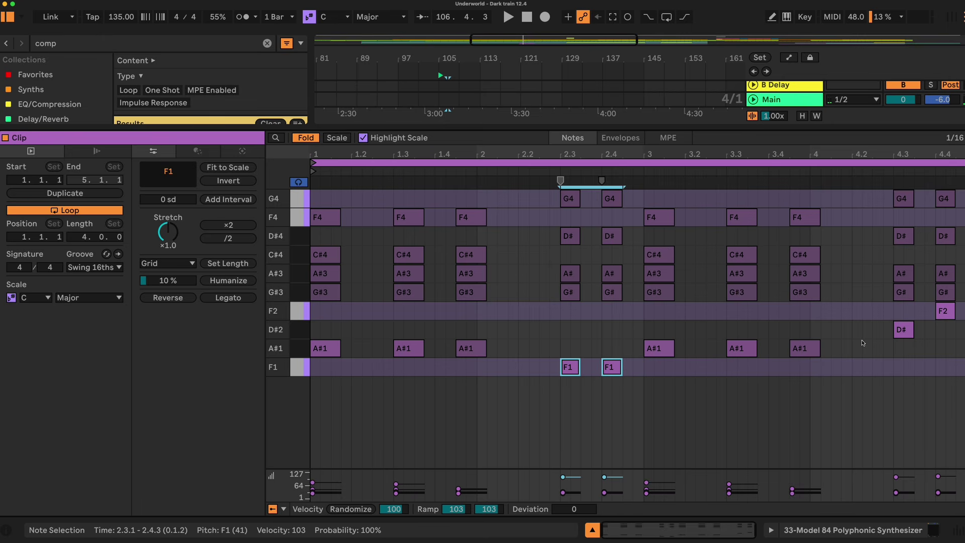
Select the D#2 and F2 bass notes at the end of bar 4 and play the chord clip
left_click(905, 331)
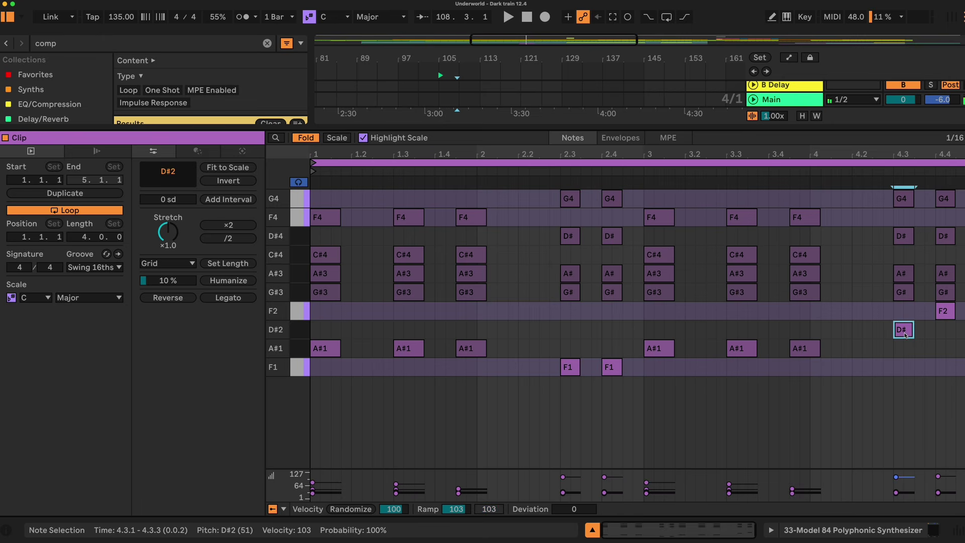
left_click(945, 312)
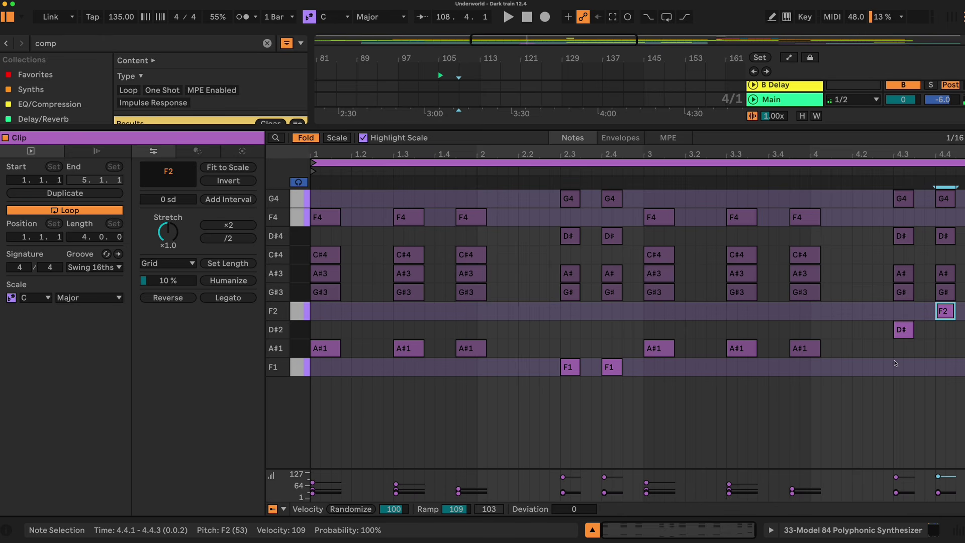
left_click_drag(895, 361, 948, 312)
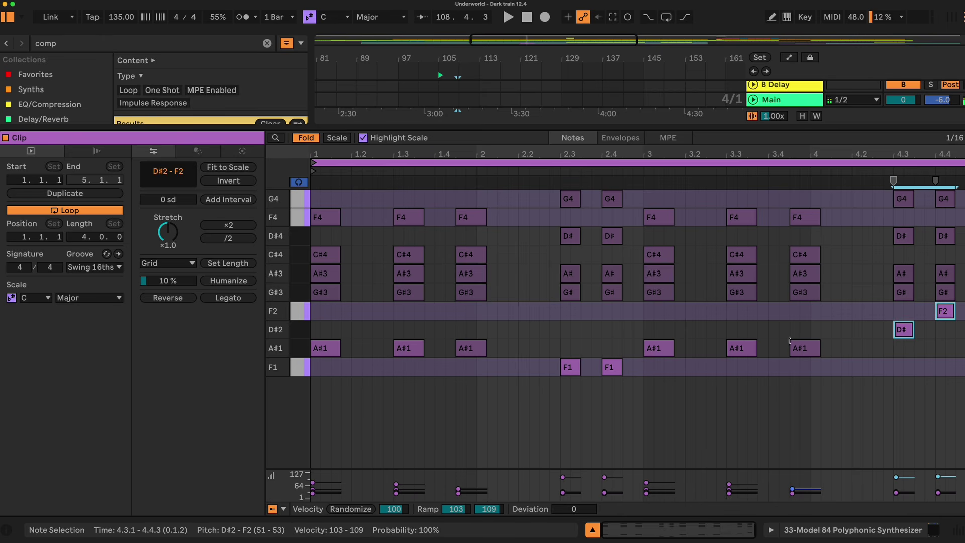
key("space")
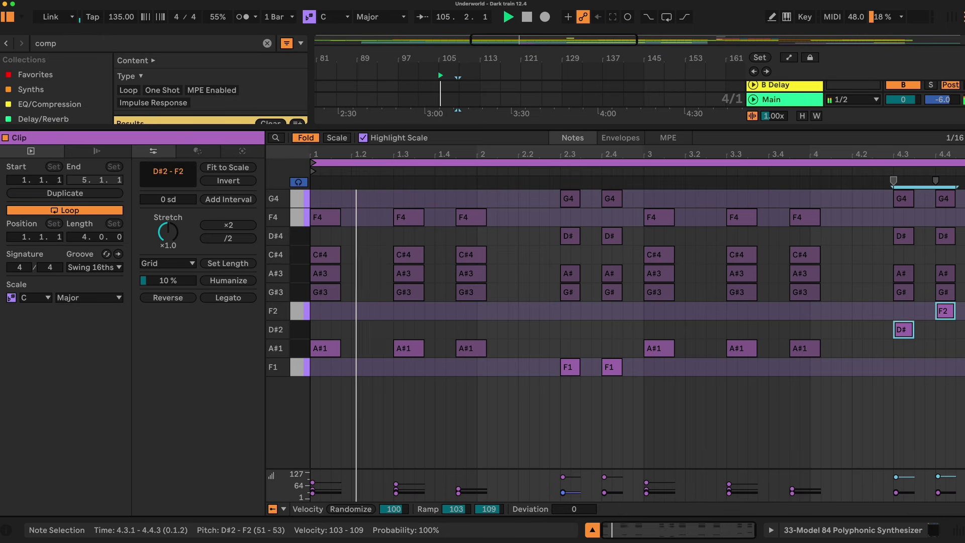